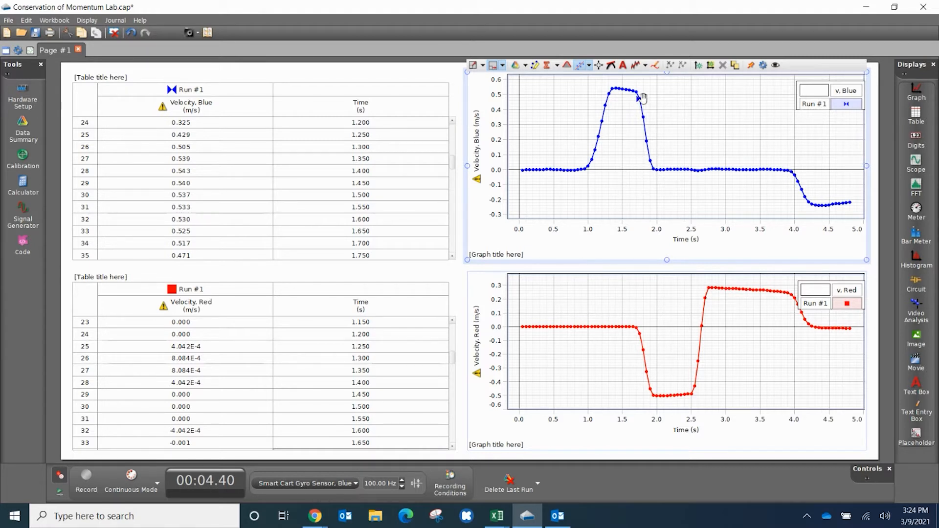
# Highlight the first collision on the blue velocity graph, covering the drop from about 1.55 to 2.1 s in Run #1.
pyautogui.moveTo(642, 332)
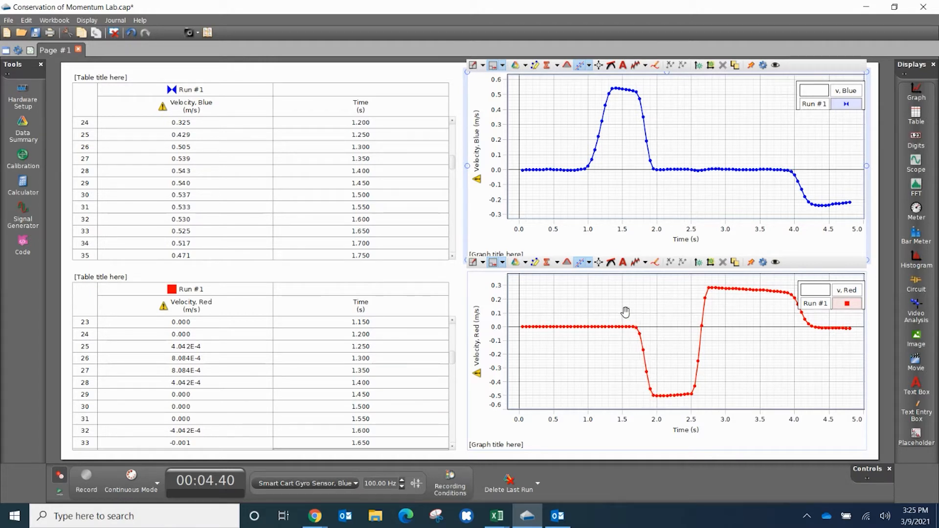
pyautogui.click(656, 396)
pyautogui.click(645, 194)
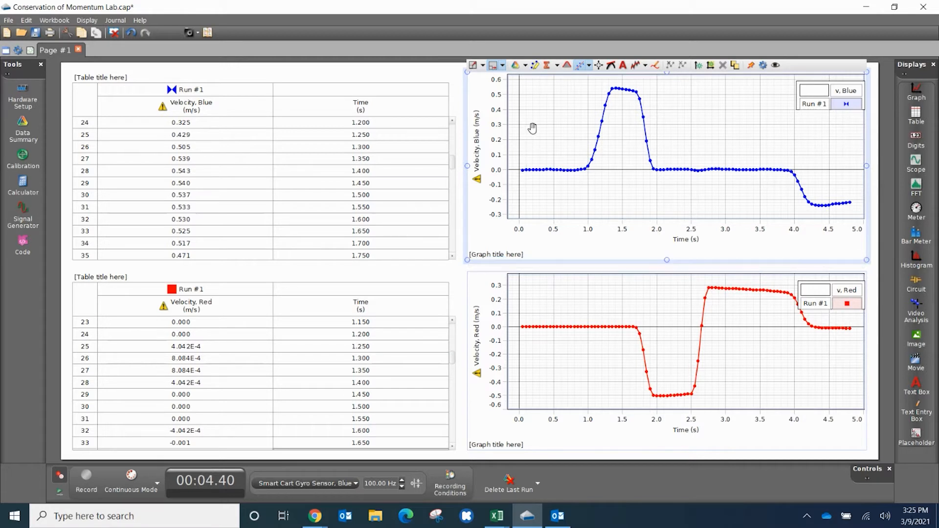
pyautogui.click(534, 66)
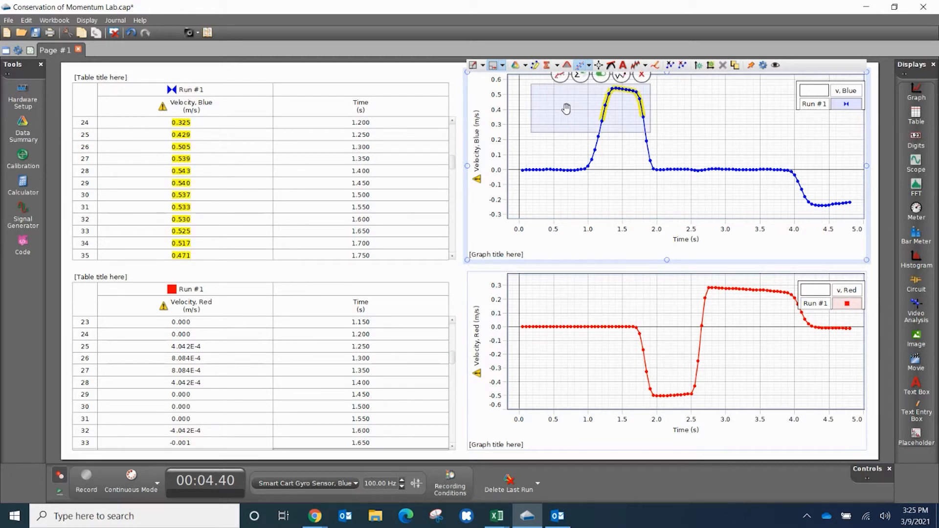
pyautogui.moveTo(567, 105); pyautogui.dragTo(660, 101)
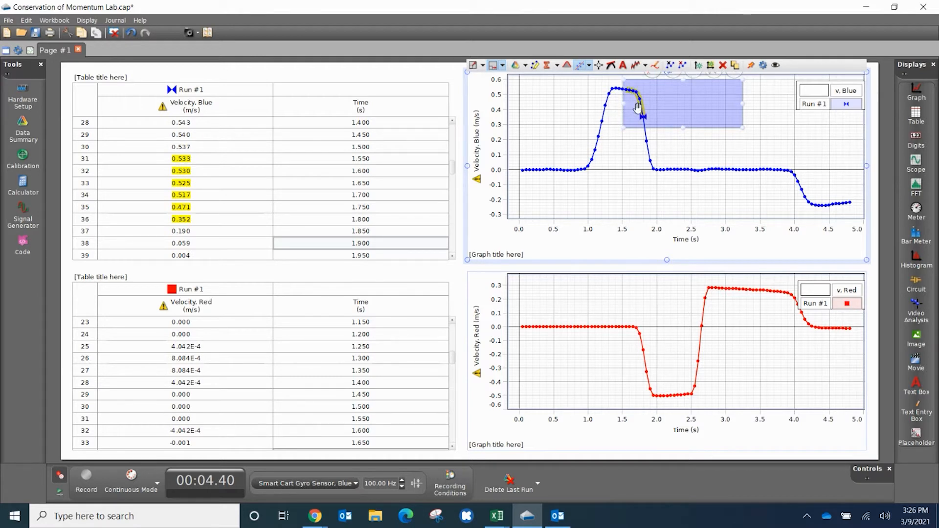
pyautogui.moveTo(742, 127); pyautogui.dragTo(666, 187)
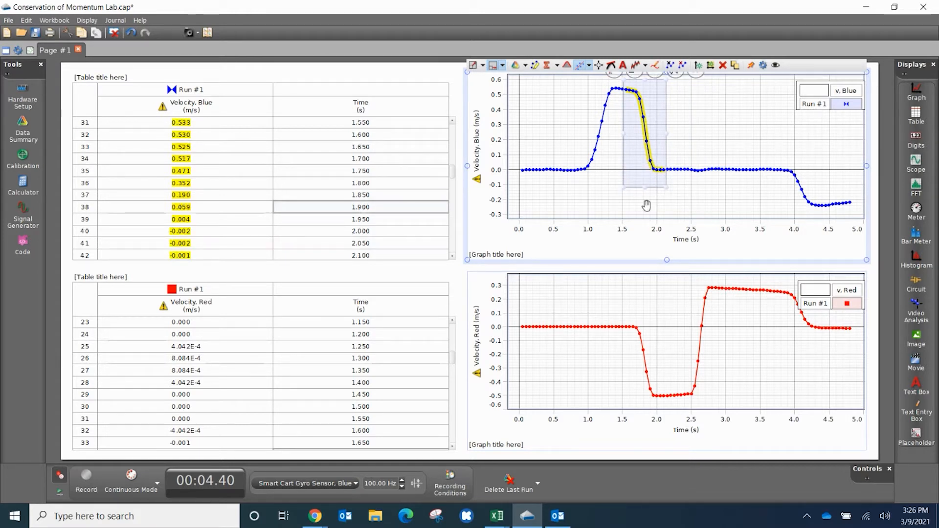
# Highlight the matching collision interval on the red velocity graph, from about 1.5 to 2.15 s in Run #1.
pyautogui.click(597, 333)
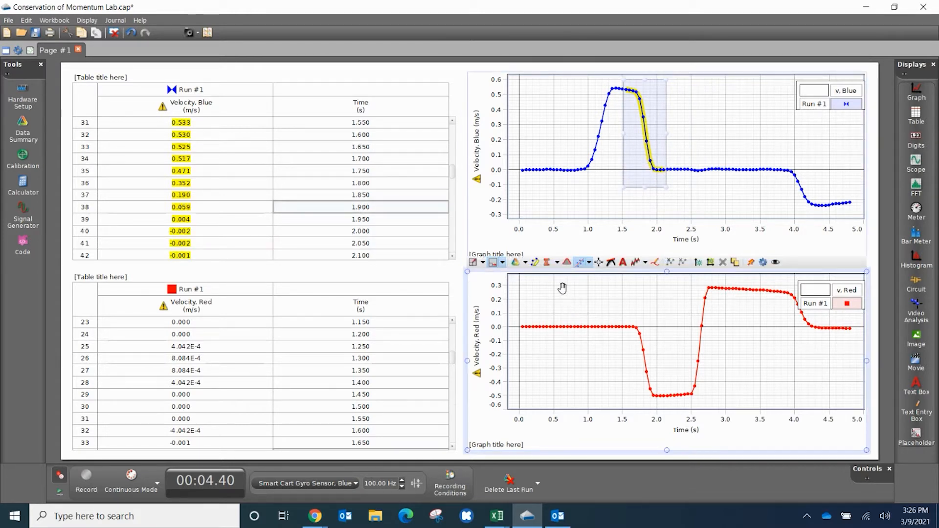
pyautogui.moveTo(531, 283); pyautogui.dragTo(692, 329)
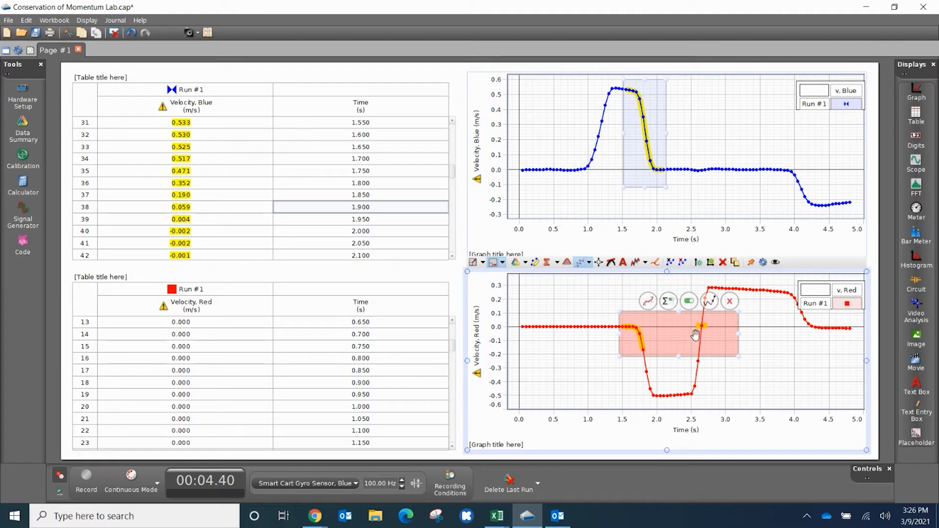
pyautogui.moveTo(741, 362); pyautogui.dragTo(669, 407)
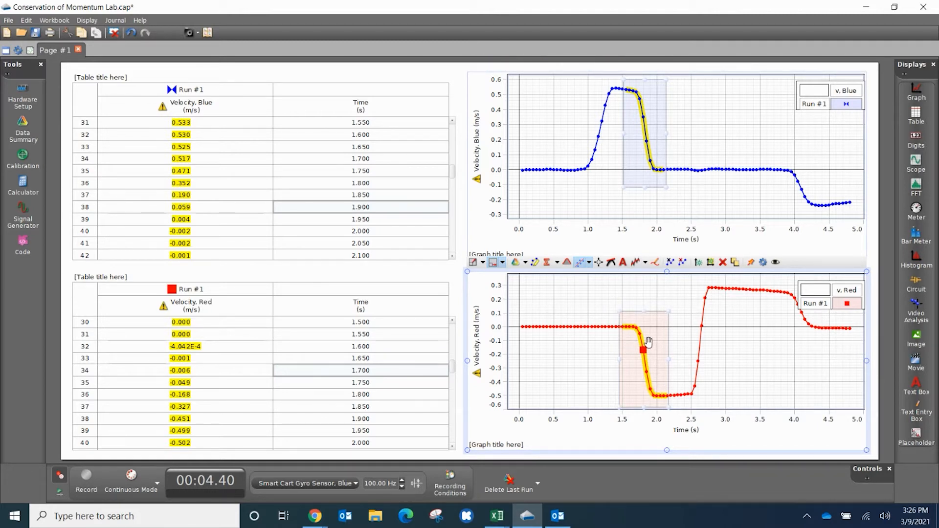
# Examine the highlighted red cart velocities in the table and match them to the start and end of the collision.
pyautogui.moveTo(221, 365)
pyautogui.moveTo(282, 362)
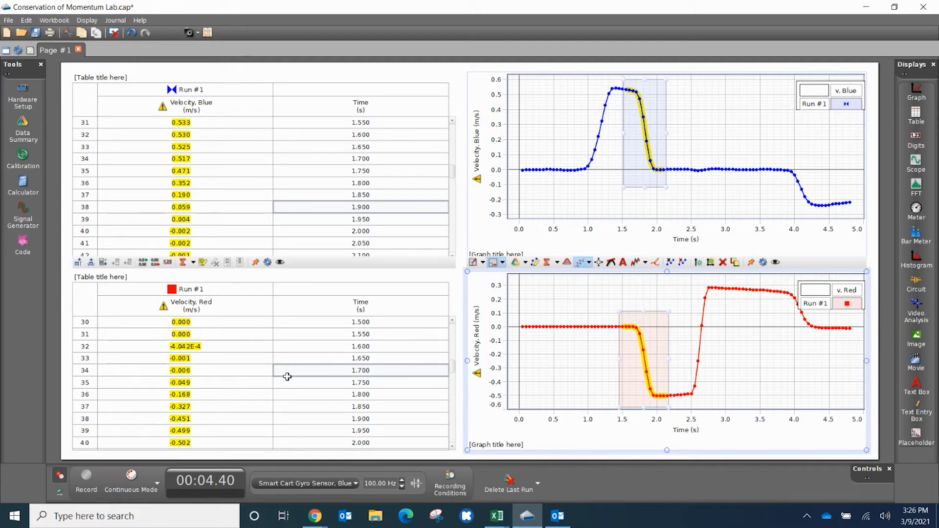
pyautogui.scroll(-4, 316, 363)
pyautogui.scroll(2, 313, 366)
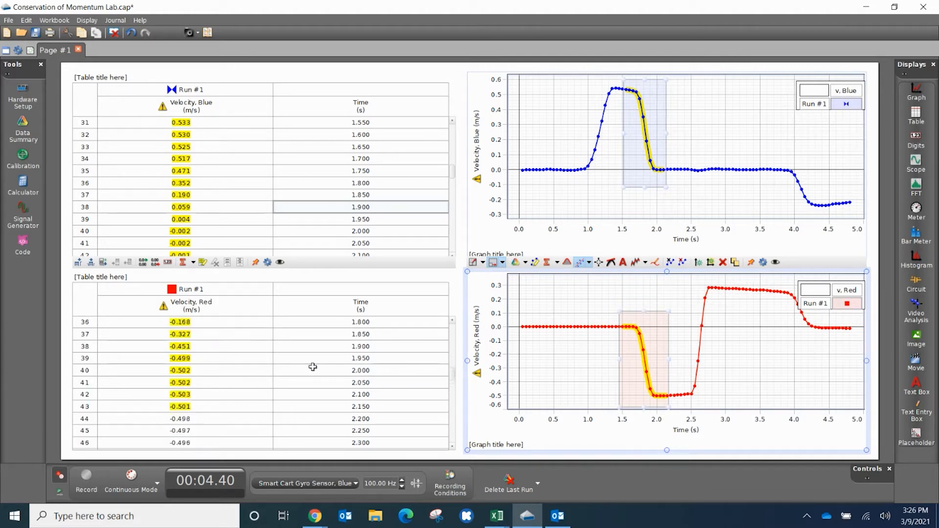
pyautogui.scroll(5, 313, 367)
pyautogui.scroll(-2, 313, 363)
pyautogui.scroll(-1, 313, 361)
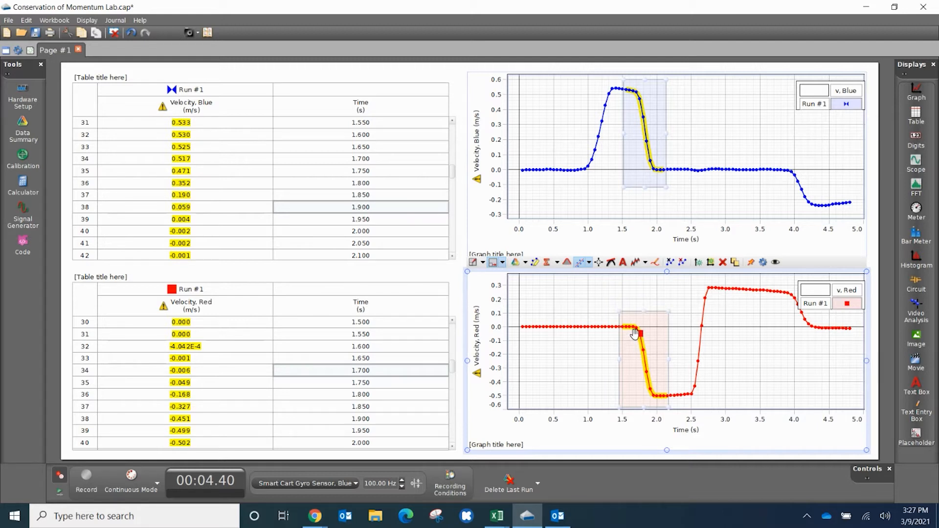
pyautogui.moveTo(202, 380)
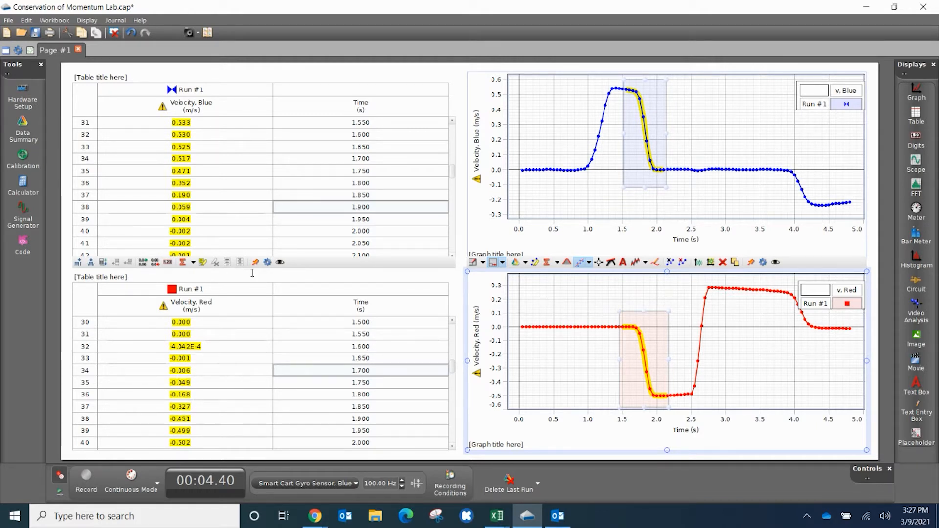
# Compare the highlighted blue and red cart velocities before and after the collision across both Run #1 tables.
pyautogui.scroll(1, 267, 210)
pyautogui.scroll(-1, 267, 206)
pyautogui.scroll(1, 266, 205)
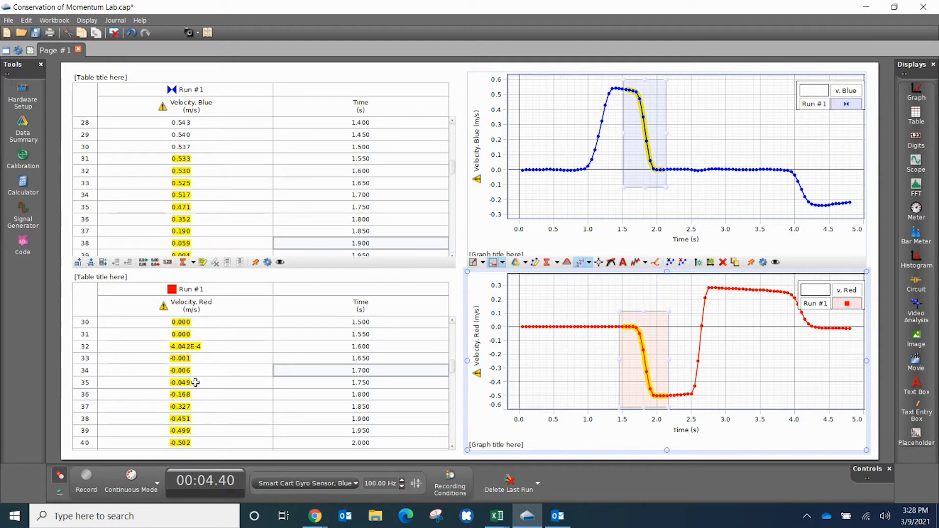
pyautogui.scroll(-2, 292, 377)
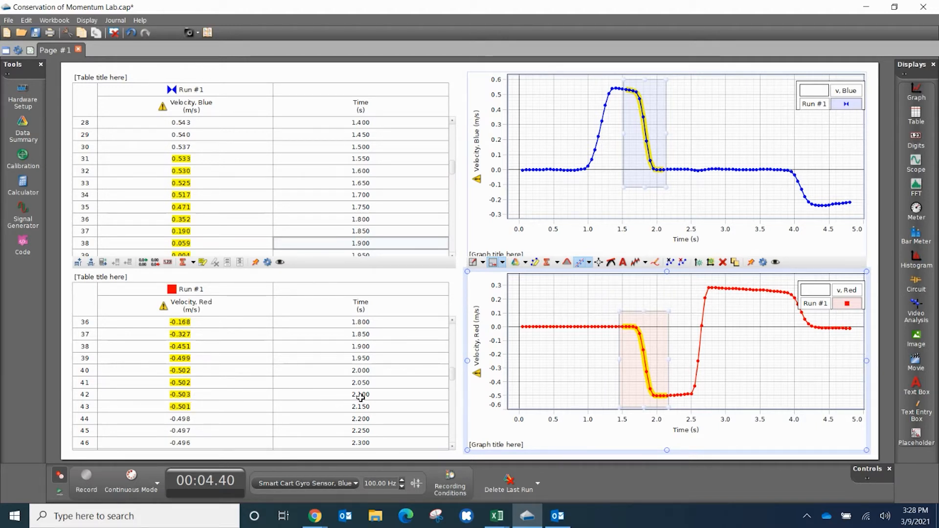
pyautogui.scroll(-1, 311, 182)
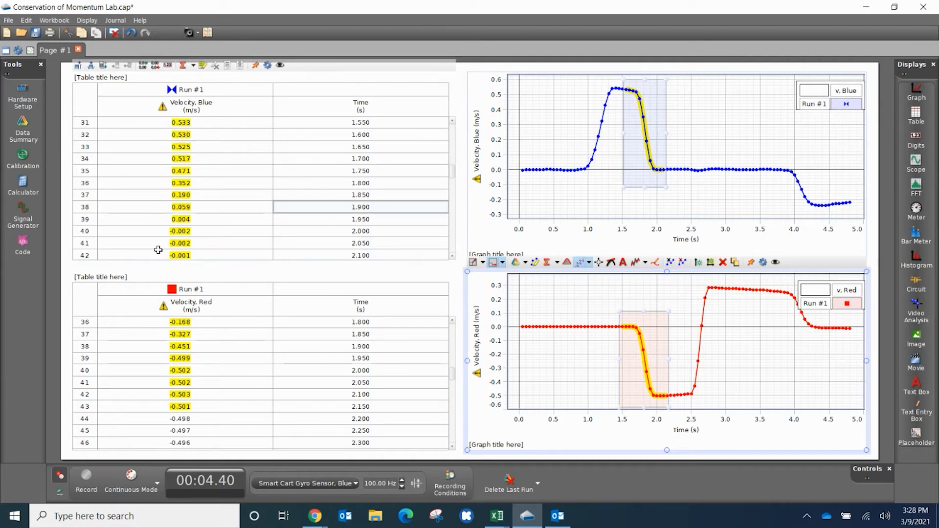
pyautogui.scroll(-1, 180, 243)
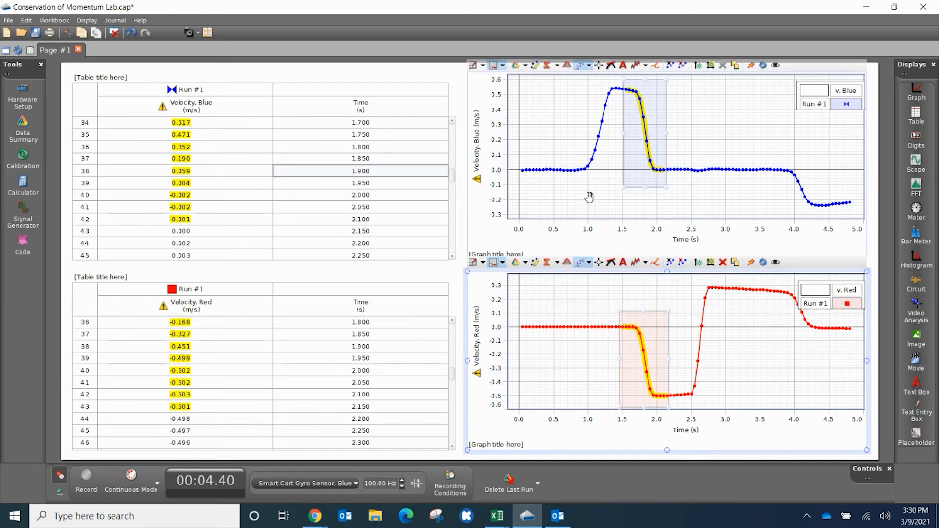
# Switch both the blue and red velocity graphs to Run #2.
pyautogui.click(526, 66)
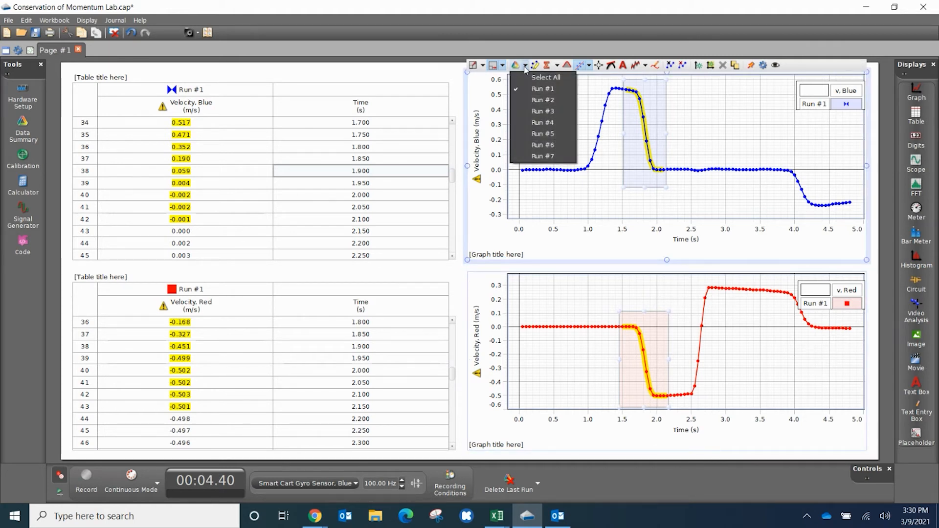
pyautogui.click(536, 99)
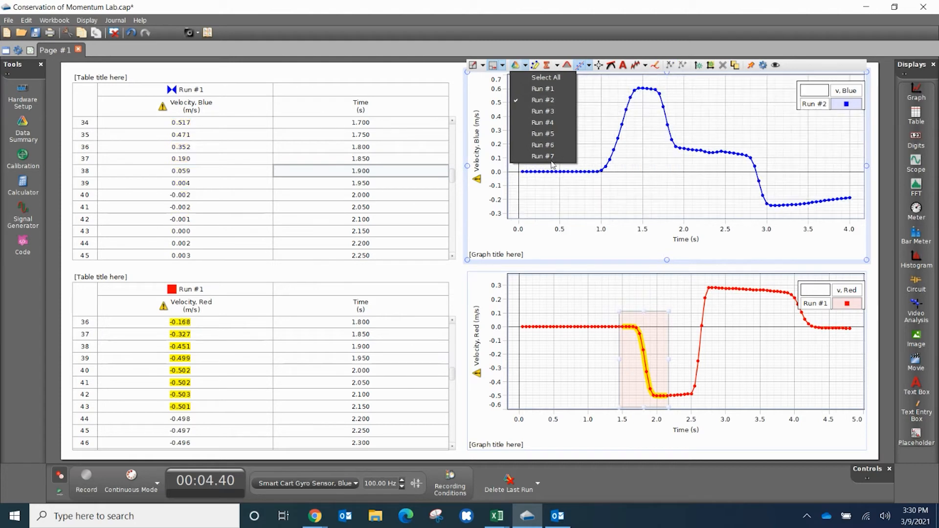
pyautogui.click(617, 316)
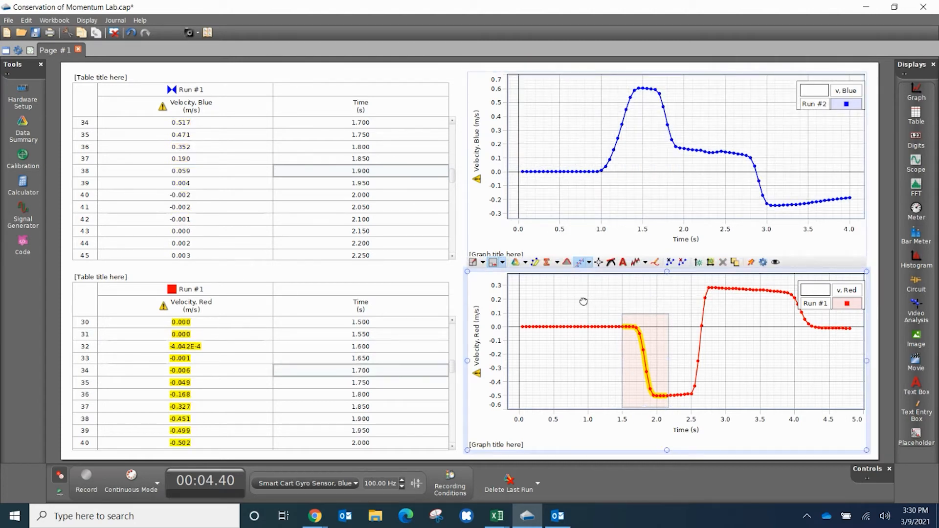
pyautogui.click(525, 263)
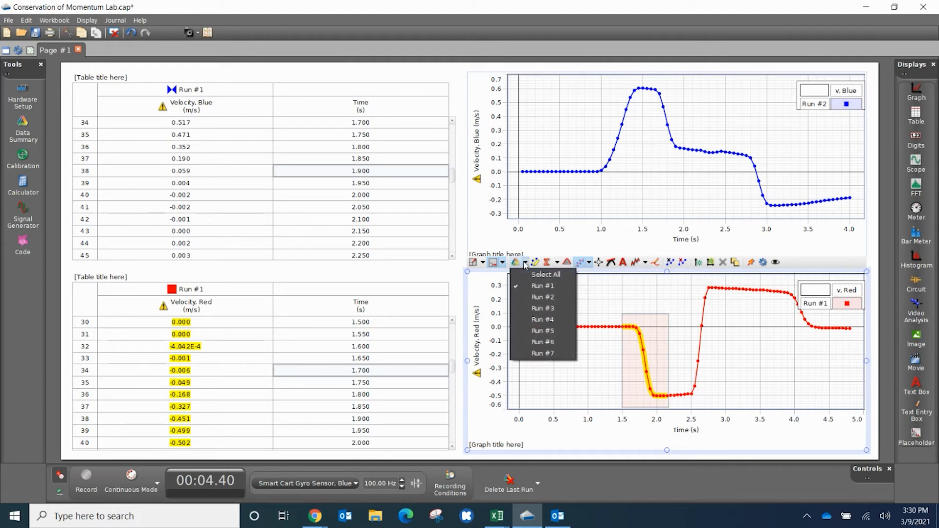
pyautogui.click(539, 298)
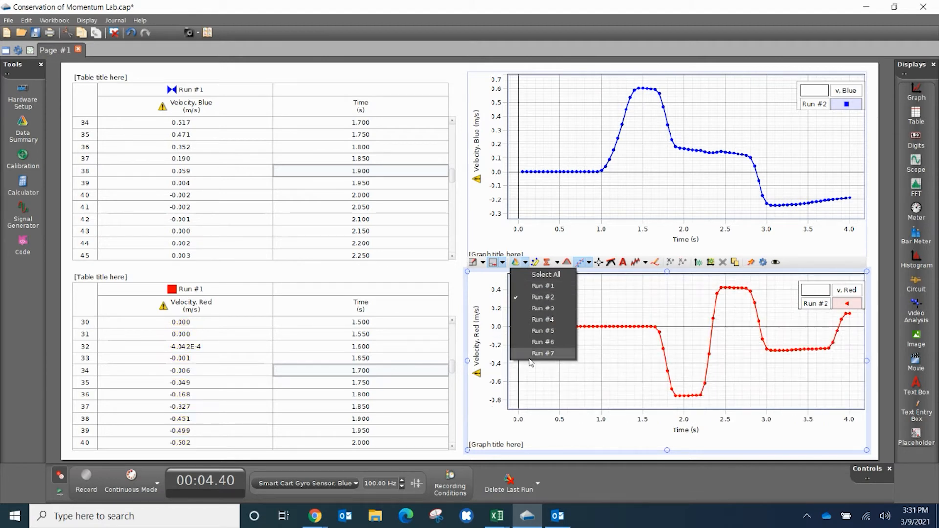
# Set the Velocity, Blue and Velocity, Red table columns to Run #2.
pyautogui.click(188, 92)
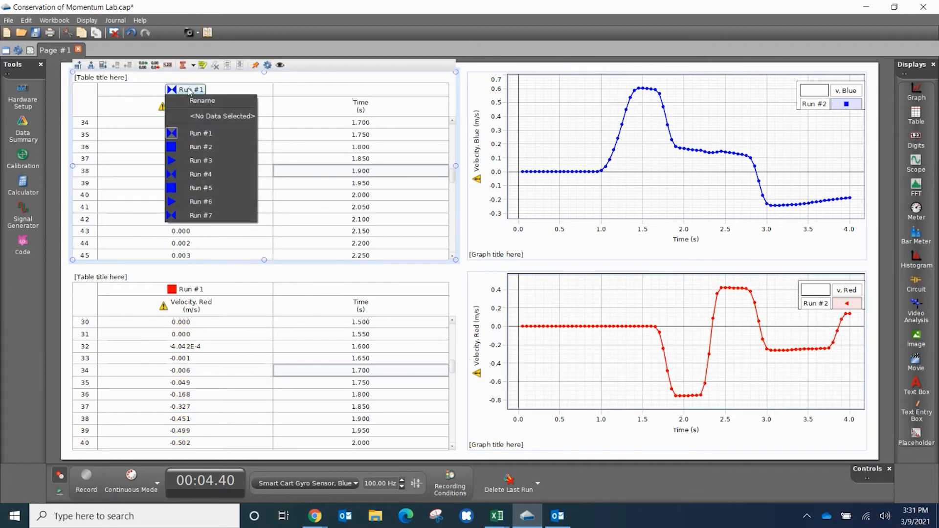
pyautogui.click(196, 145)
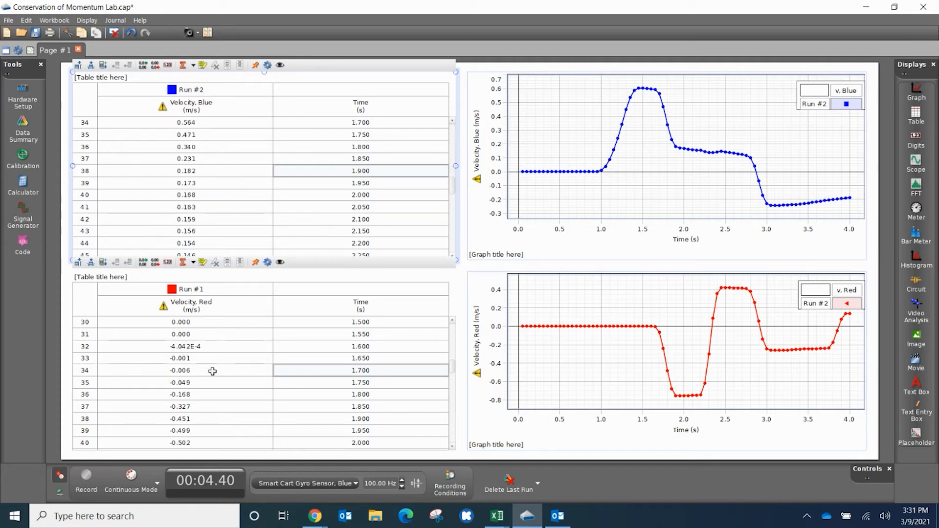
pyautogui.click(189, 289)
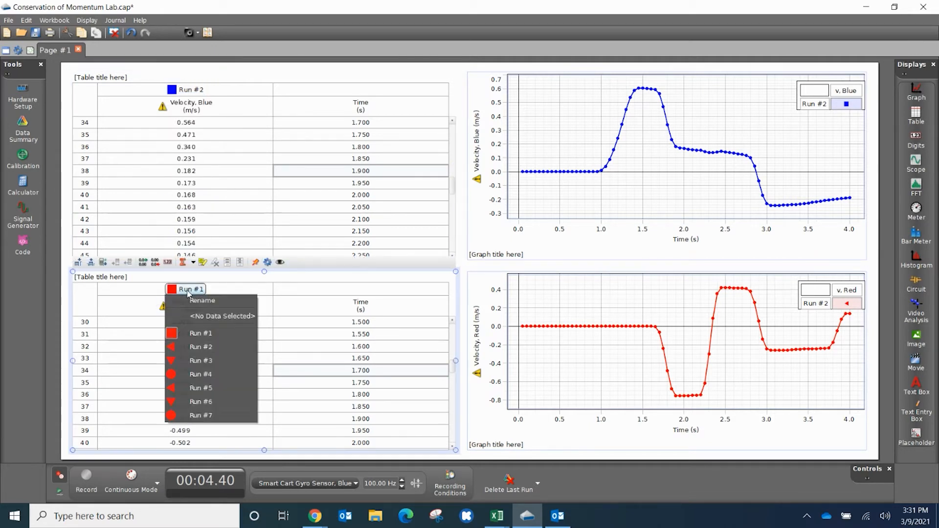
pyautogui.click(202, 346)
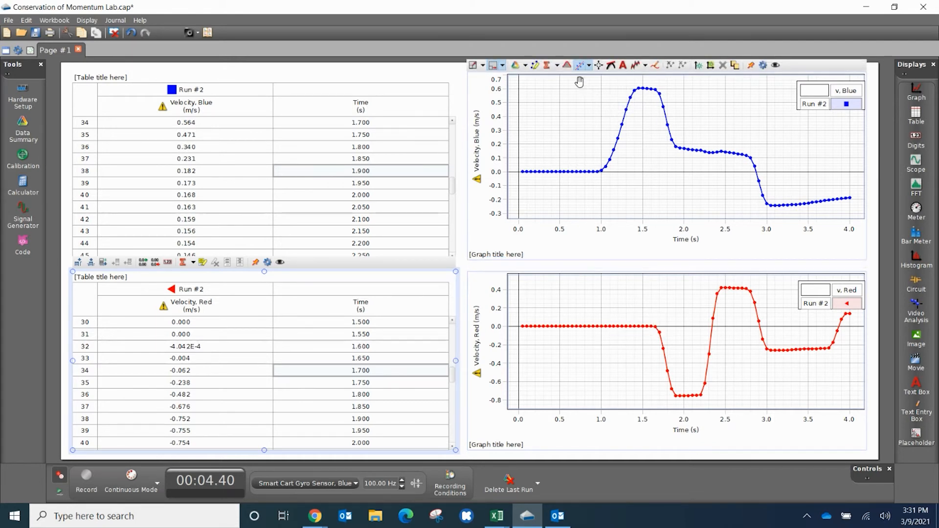
# Highlight the collision on the blue velocity graph for Run #2, from about 1.5 to 2.2 s.
pyautogui.click(535, 66)
pyautogui.moveTo(635, 121); pyautogui.dragTo(701, 162)
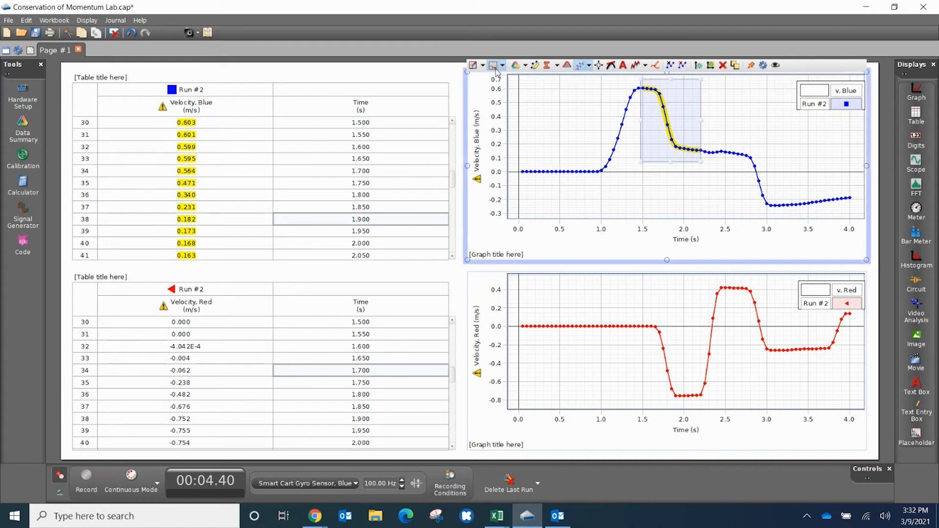
# Display Run #6 on both the blue and red velocity graphs.
pyautogui.click(525, 65)
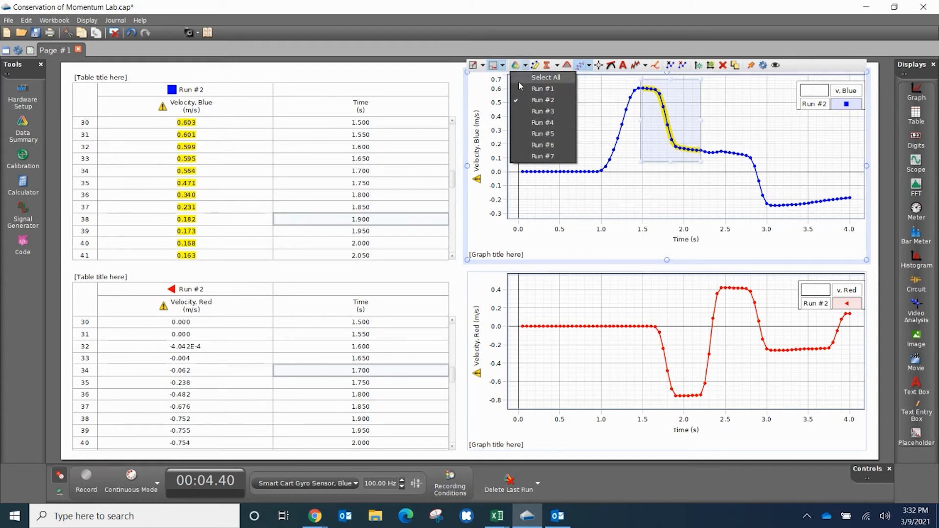
pyautogui.click(543, 147)
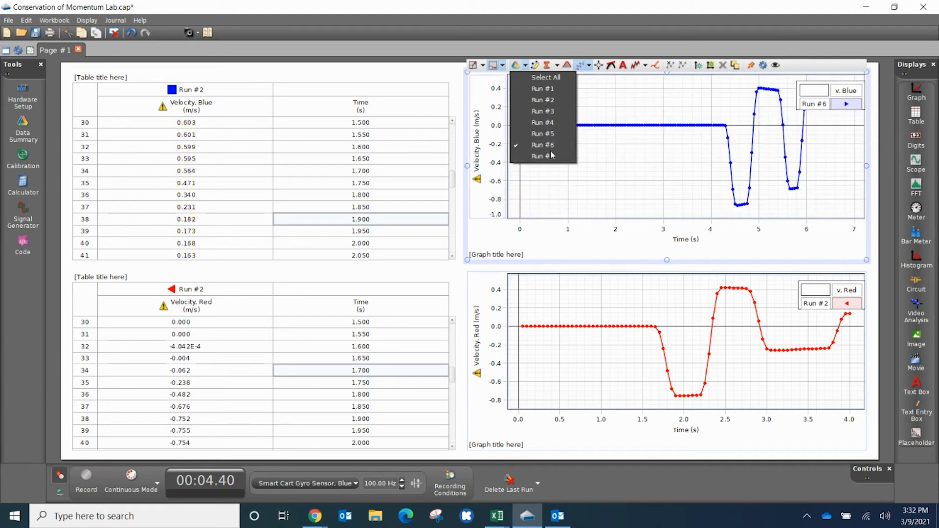
pyautogui.click(588, 307)
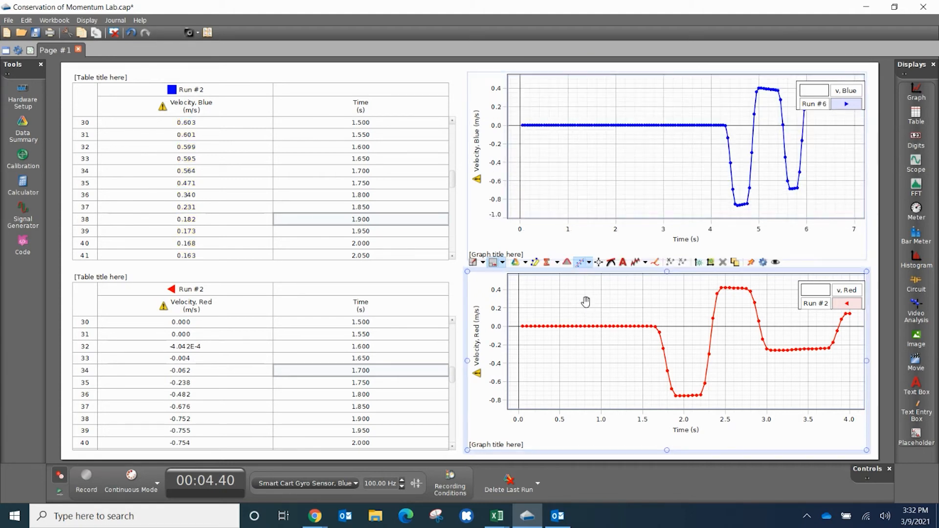
pyautogui.click(524, 264)
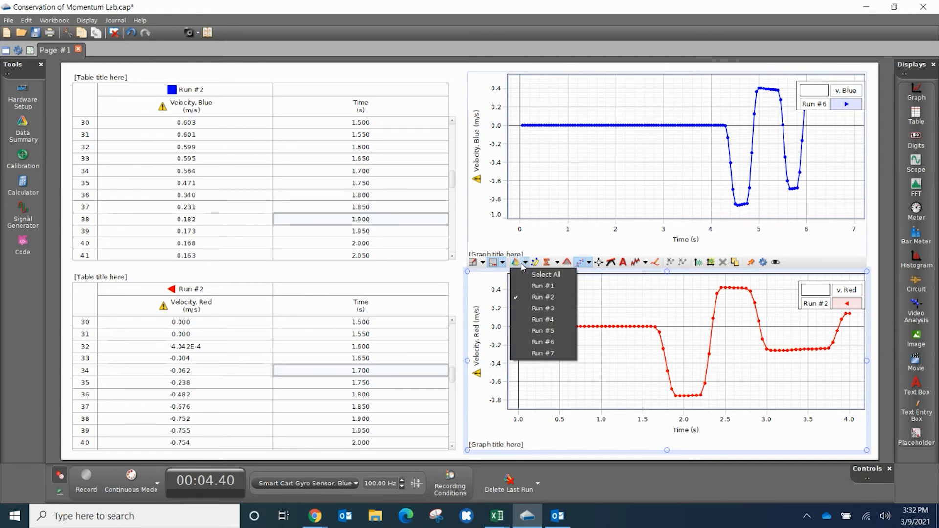
pyautogui.click(561, 342)
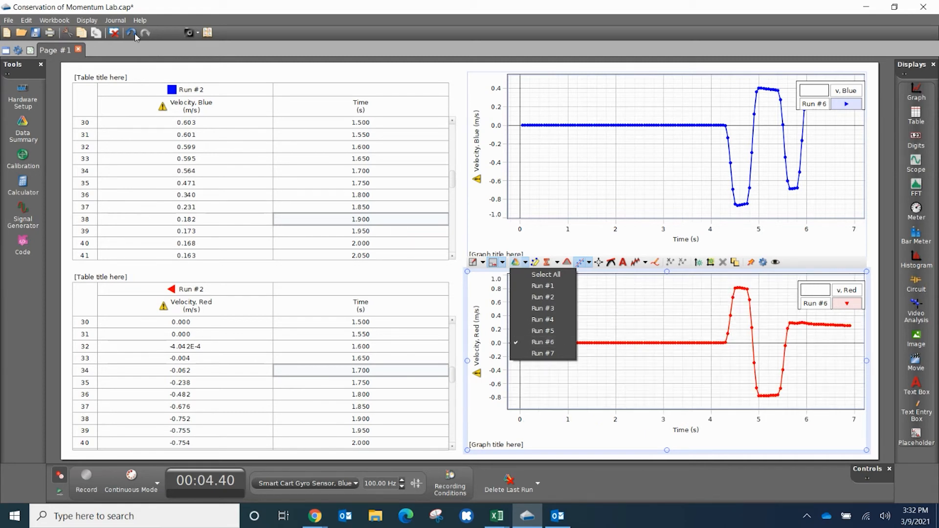
# Change the Velocity, Blue and Velocity, Red table columns to Run #6.
pyautogui.click(185, 92)
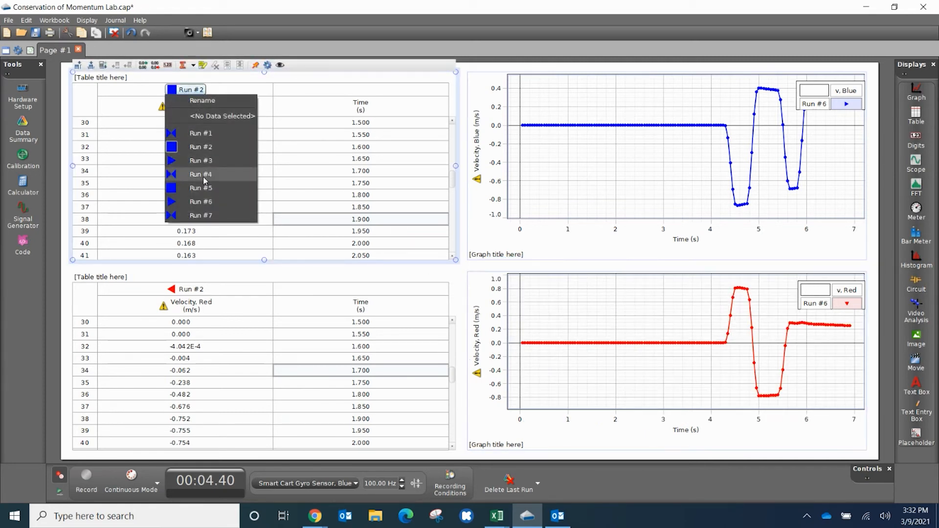
pyautogui.click(216, 205)
pyautogui.click(190, 279)
pyautogui.click(190, 289)
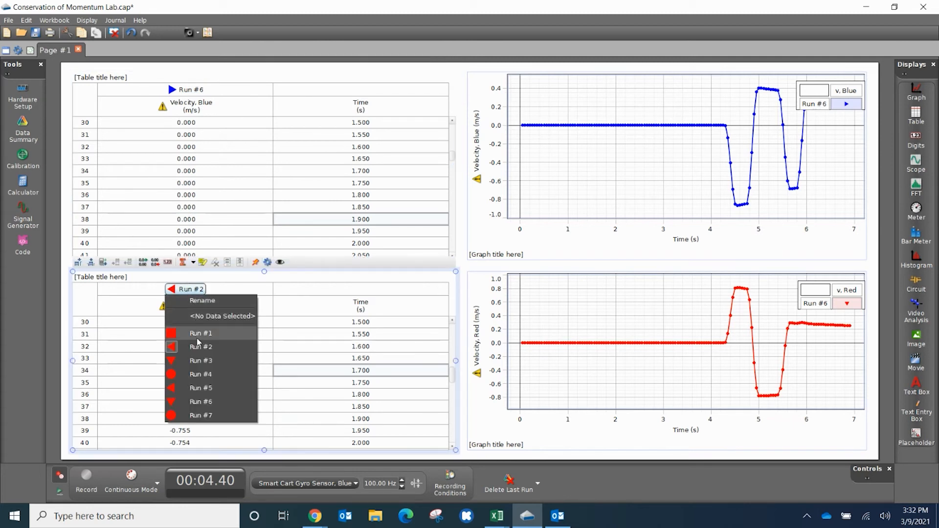
pyautogui.click(204, 406)
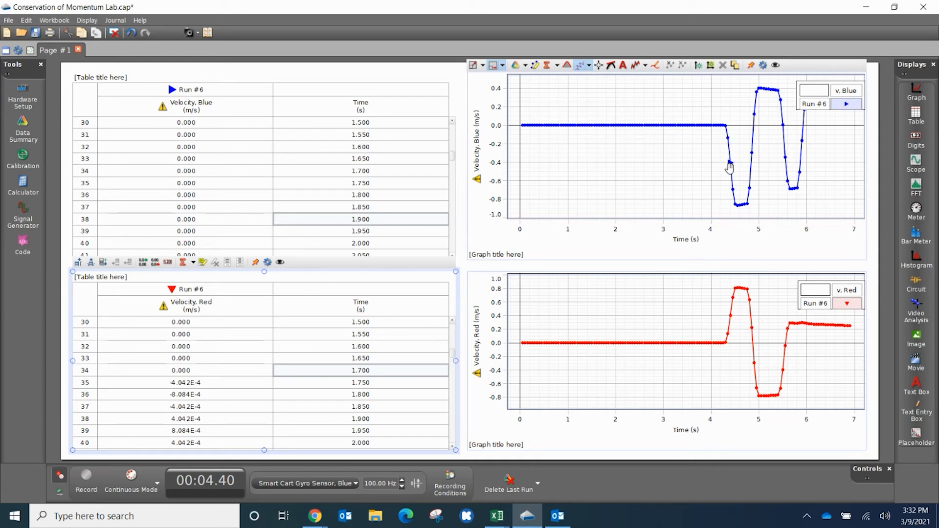
pyautogui.click(686, 296)
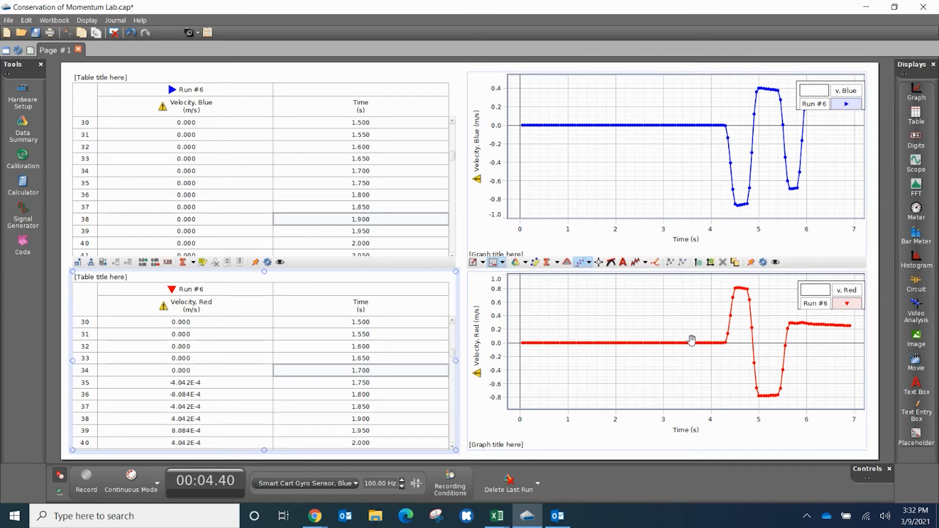
pyautogui.click(730, 205)
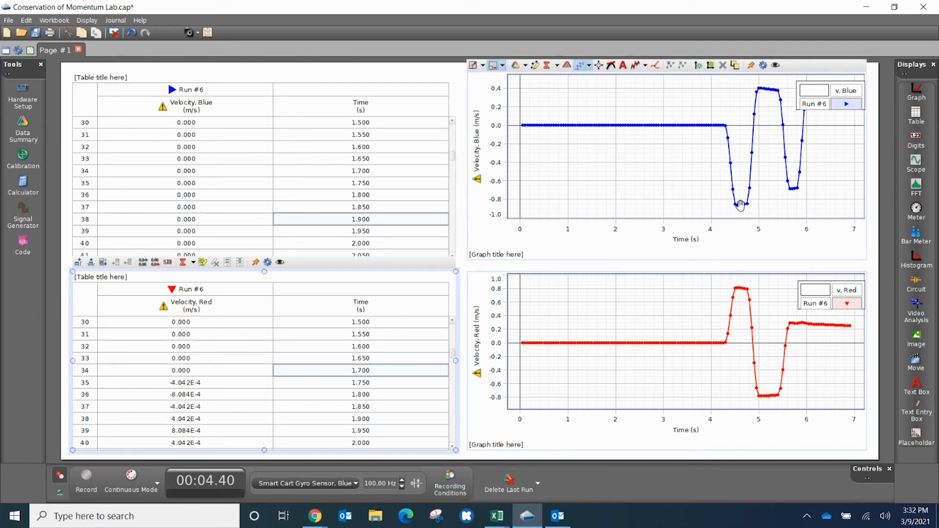
pyautogui.click(741, 288)
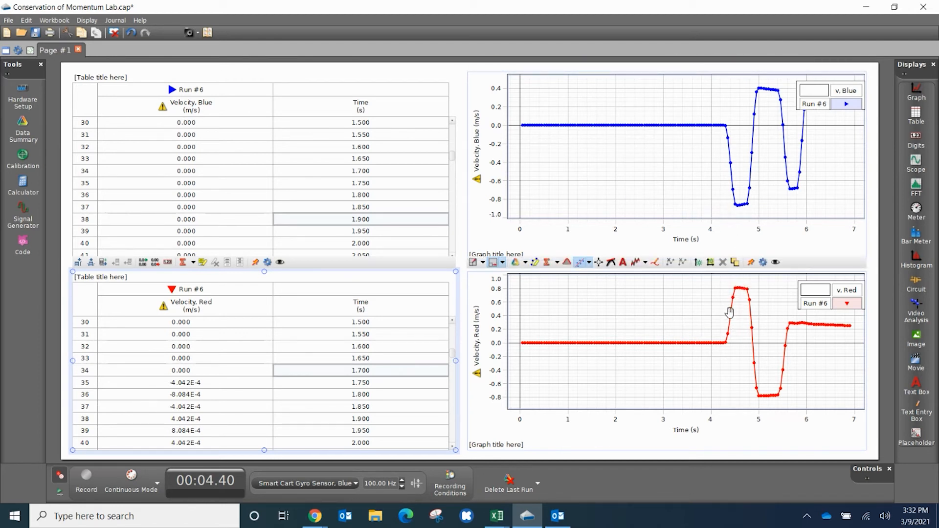
pyautogui.click(731, 200)
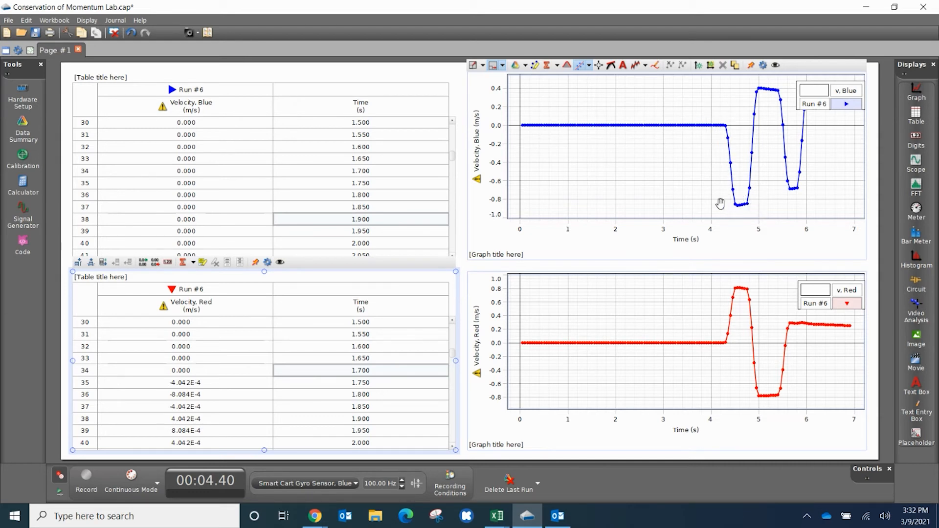
pyautogui.click(767, 299)
# Highlight the first collision on the blue Run #6 velocity graph, from about 3.75 to 4.65 s.
pyautogui.moveTo(532, 84); pyautogui.dragTo(651, 131)
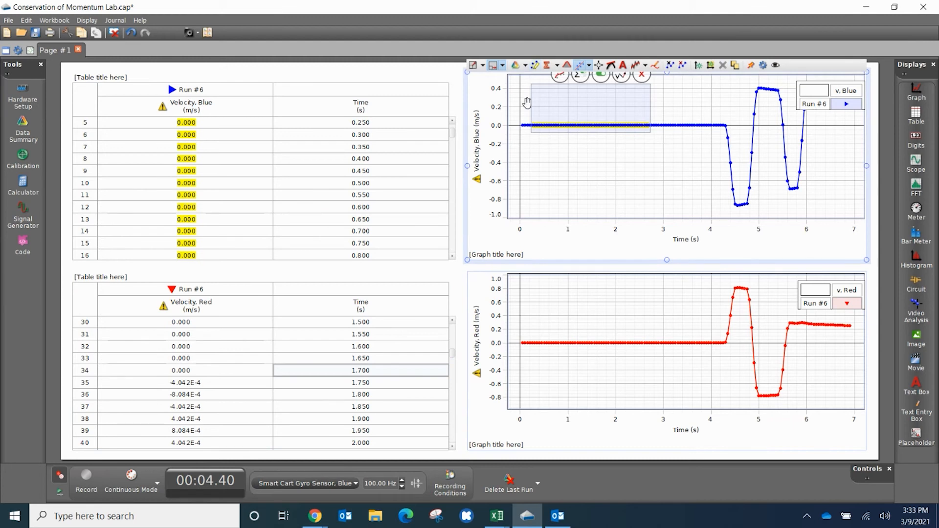
pyautogui.moveTo(616, 89); pyautogui.dragTo(785, 113)
pyautogui.moveTo(817, 155); pyautogui.dragTo(742, 217)
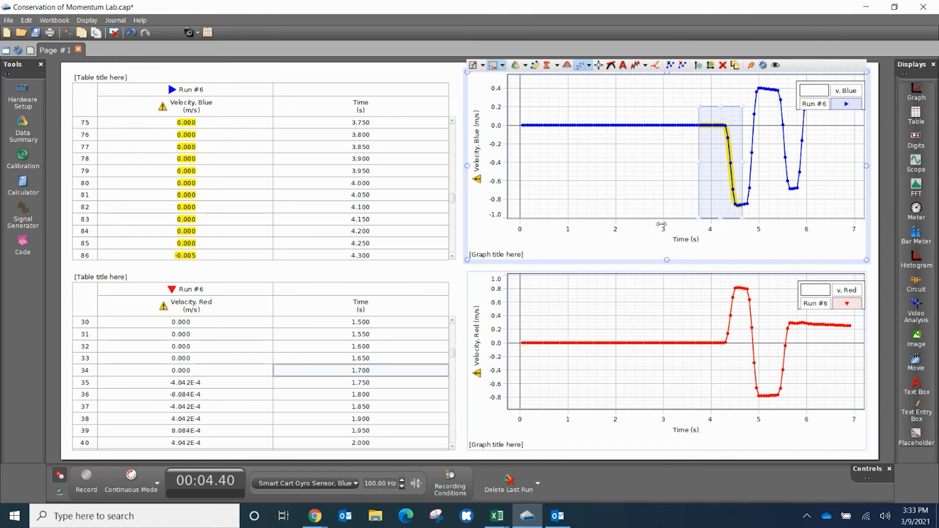
# Find the blue cart's velocity just after the collision in the highlighted table data, at 4.550 s.
pyautogui.scroll(-1, 344, 191)
pyautogui.scroll(-3, 330, 195)
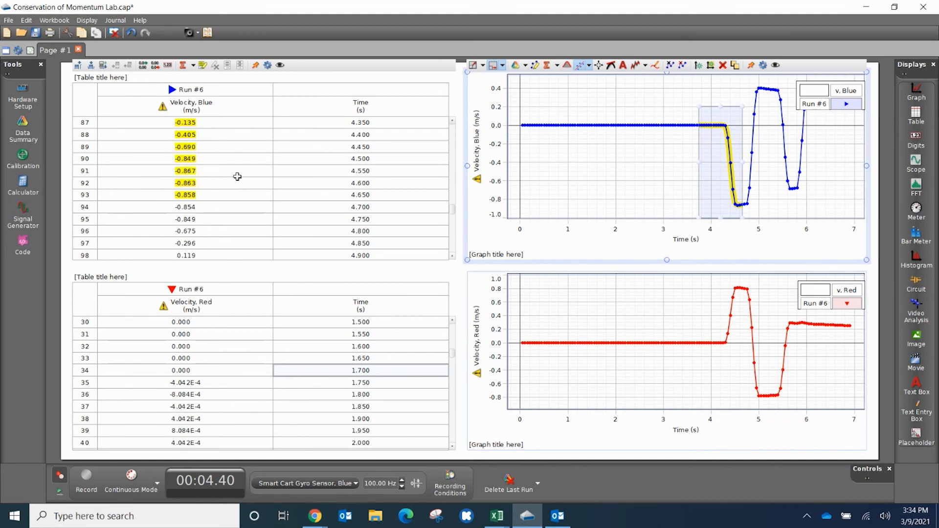
pyautogui.click(355, 171)
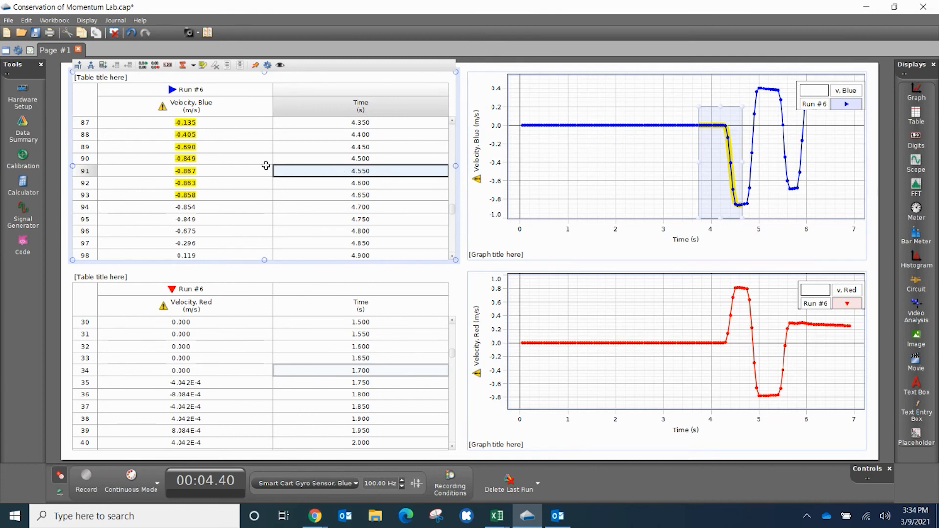
pyautogui.click(189, 169)
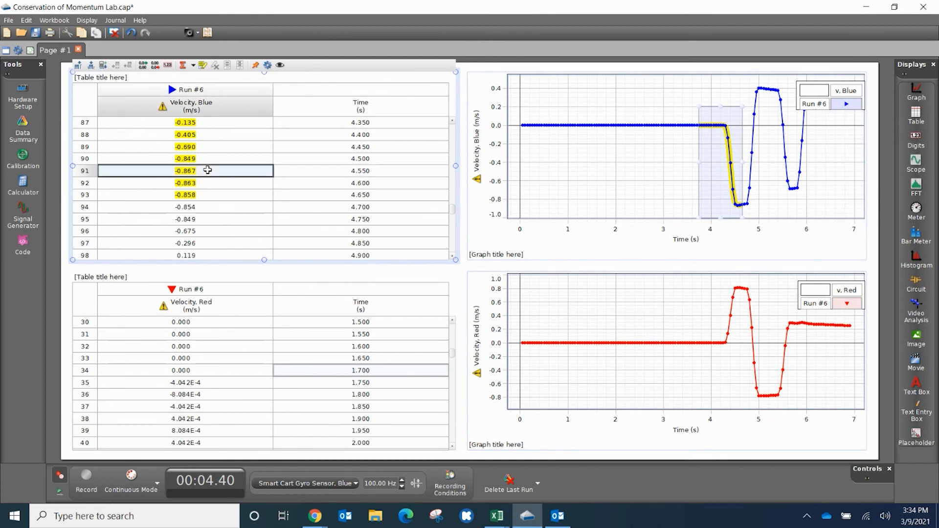
pyautogui.click(350, 172)
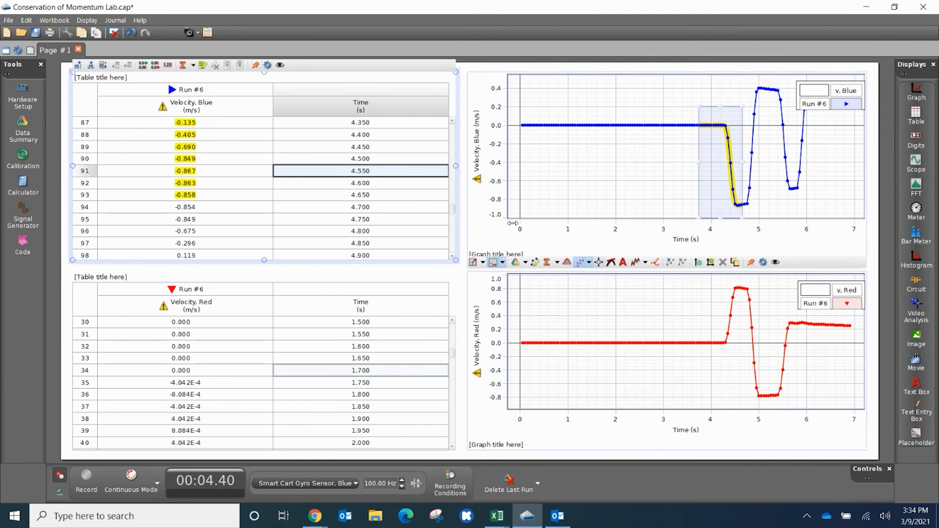
# Highlight the first collision on the red Run #6 velocity graph, from about 3.95 to 4.7 s.
pyautogui.click(515, 263)
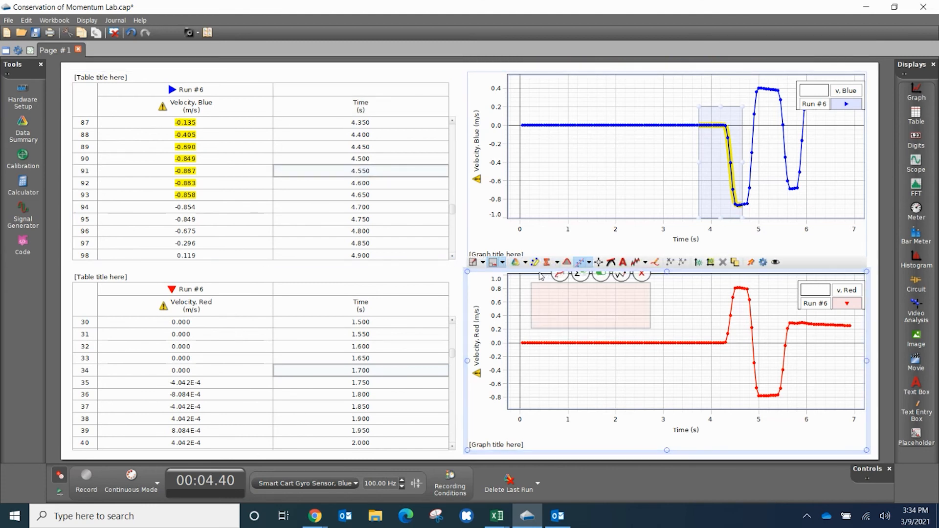
pyautogui.moveTo(595, 310); pyautogui.dragTo(773, 347)
pyautogui.moveTo(828, 322); pyautogui.dragTo(744, 266)
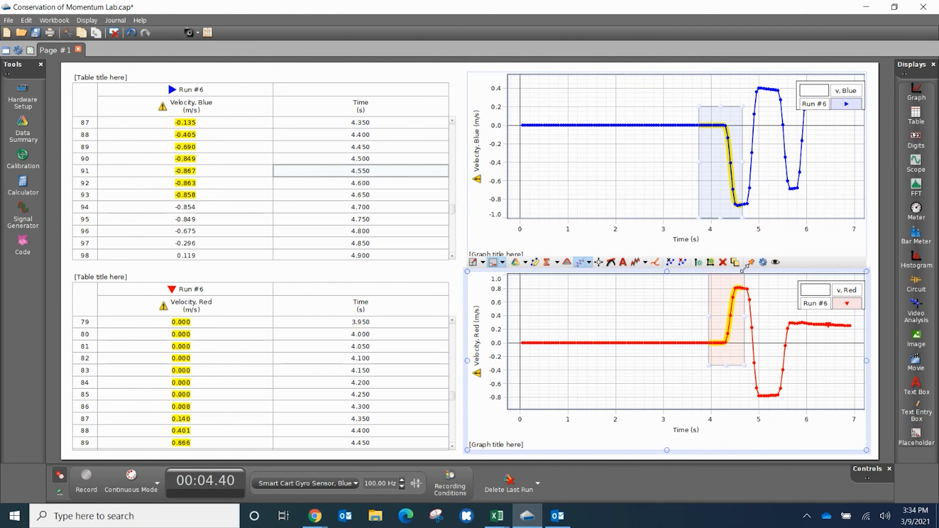
# Find the red cart's velocity just after the collision in the highlighted table data, at 4.550 s.
pyautogui.scroll(-2, 249, 340)
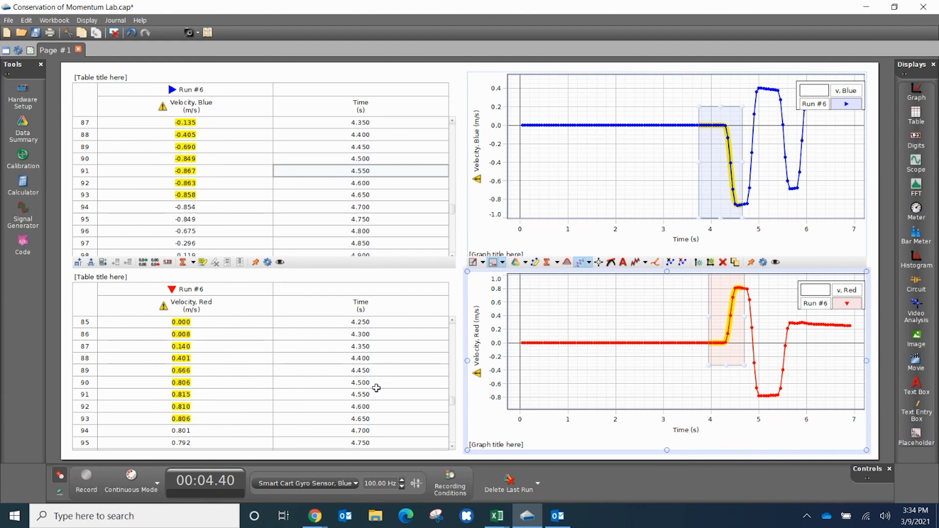
pyautogui.click(351, 394)
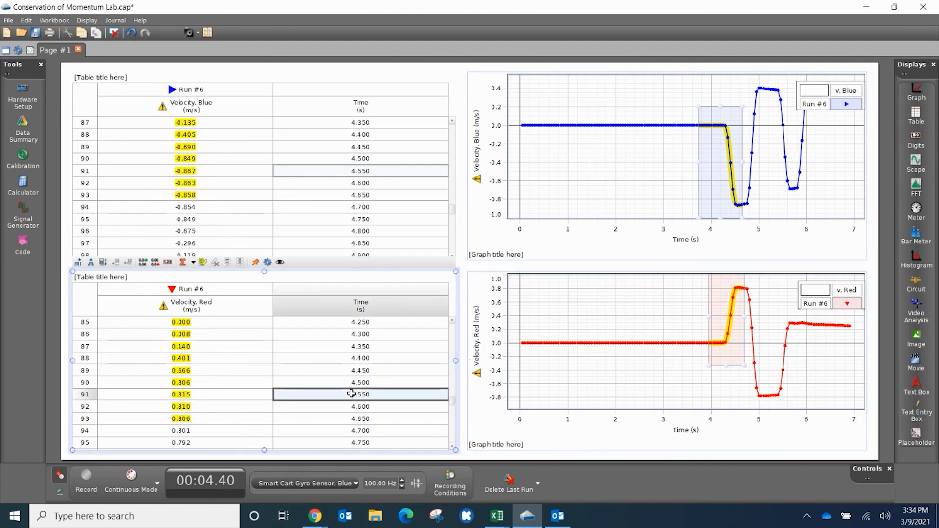
pyautogui.click(194, 393)
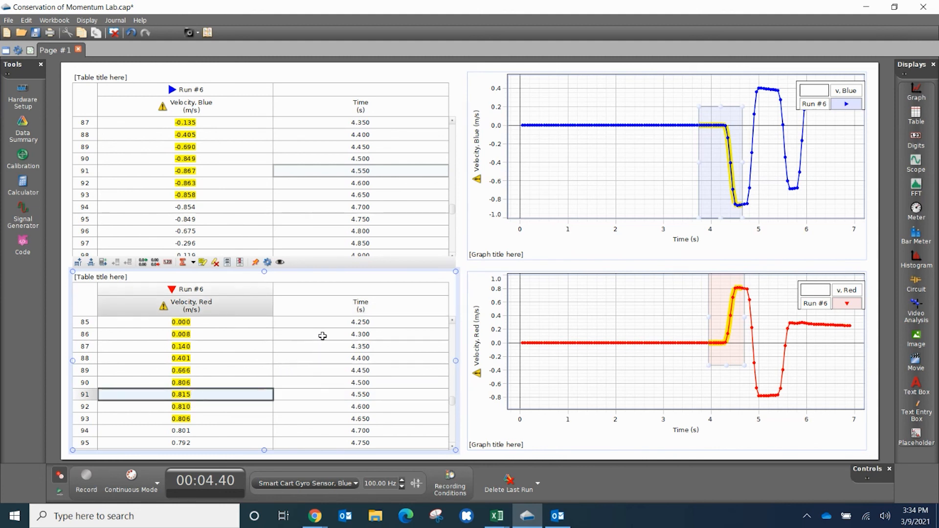
pyautogui.click(303, 397)
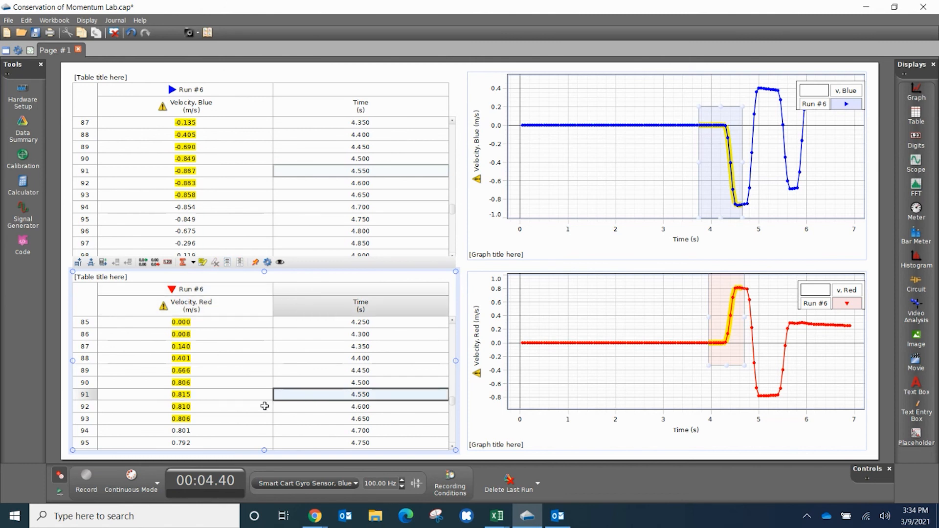
pyautogui.click(234, 395)
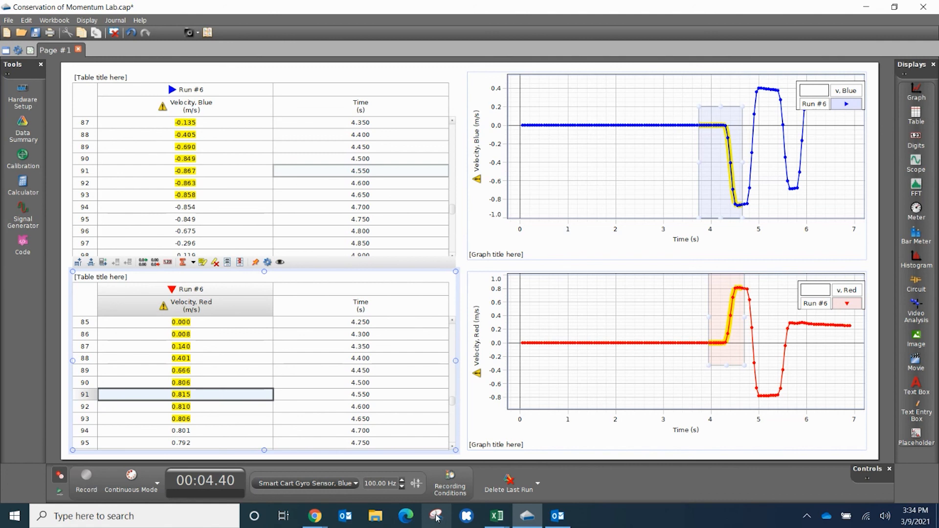
# Open Snipping Tool, capture the blue and red Run #6 velocity graphs together, and close the snip.
pyautogui.click(101, 516)
pyautogui.write('snip')
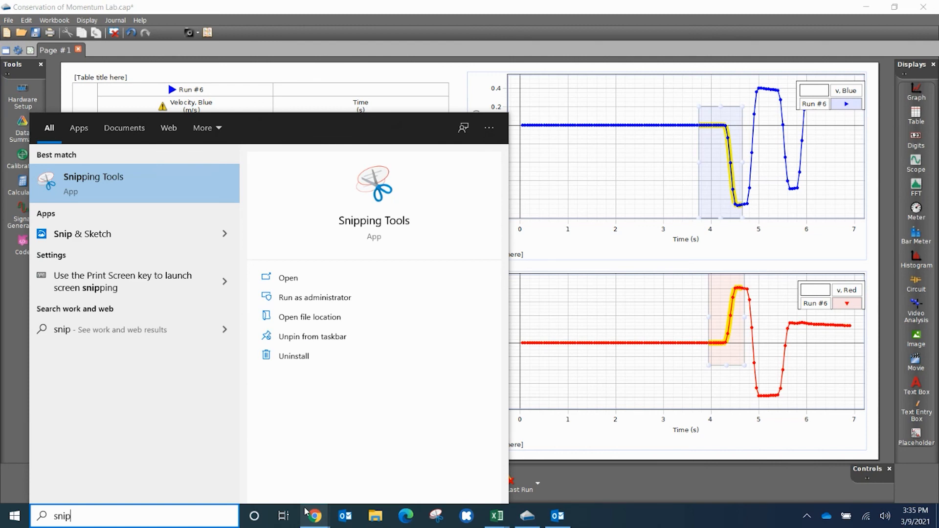
pyautogui.press('Return')
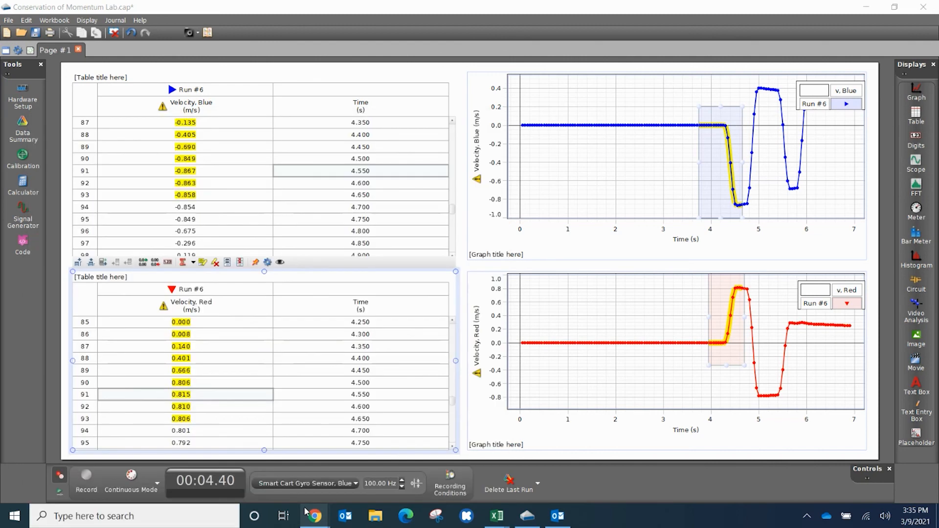
pyautogui.moveTo(824, 30); pyautogui.dragTo(267, 118)
pyautogui.click(166, 138)
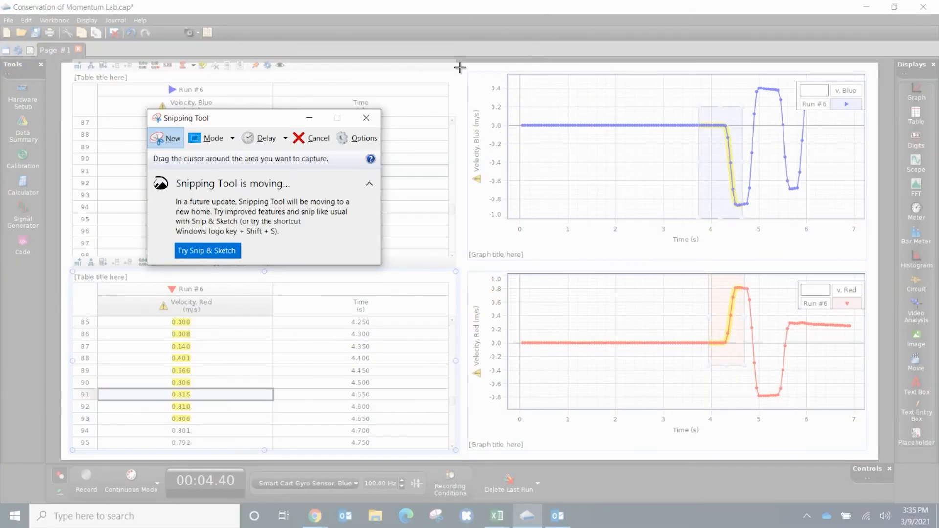
pyautogui.moveTo(461, 63); pyautogui.dragTo(871, 442)
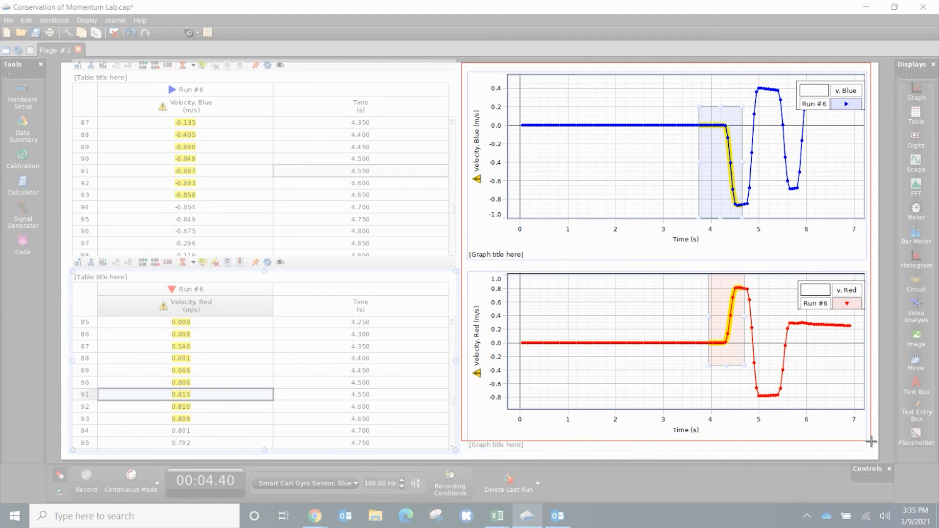
pyautogui.moveTo(871, 442); pyautogui.dragTo(871, 442)
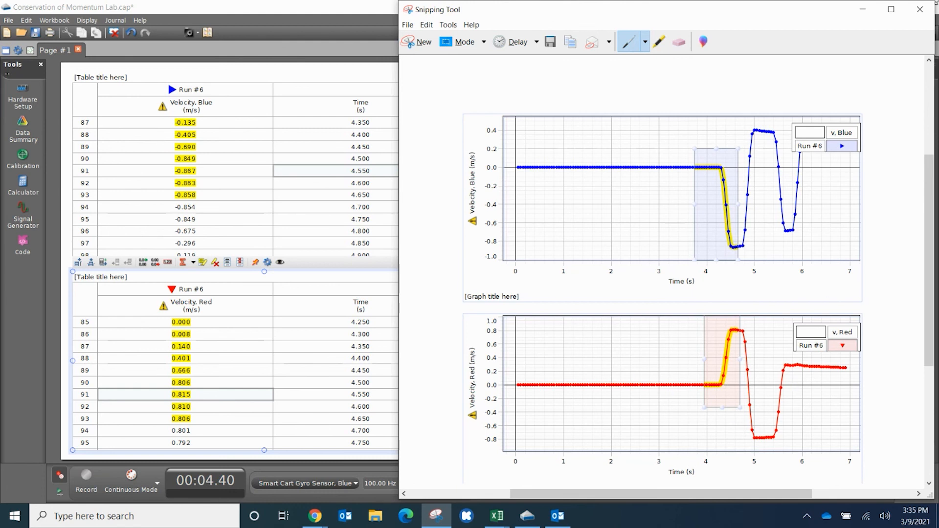
pyautogui.click(920, 13)
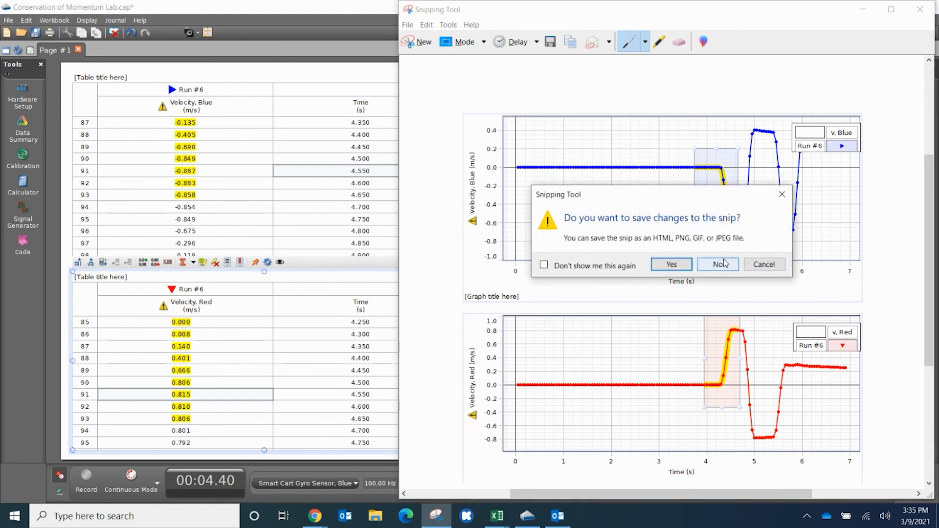